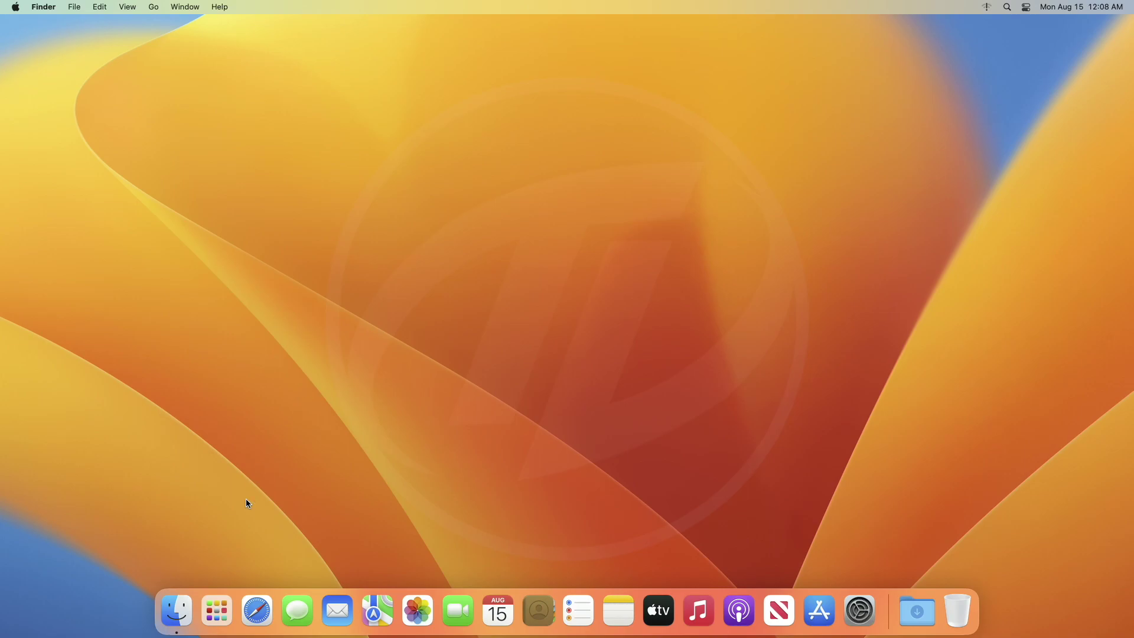
Download the Parallels Desktop free trial from parallels.com in Safari, allowing the download
{"action": "left_click", "coordinate": [258, 610]}
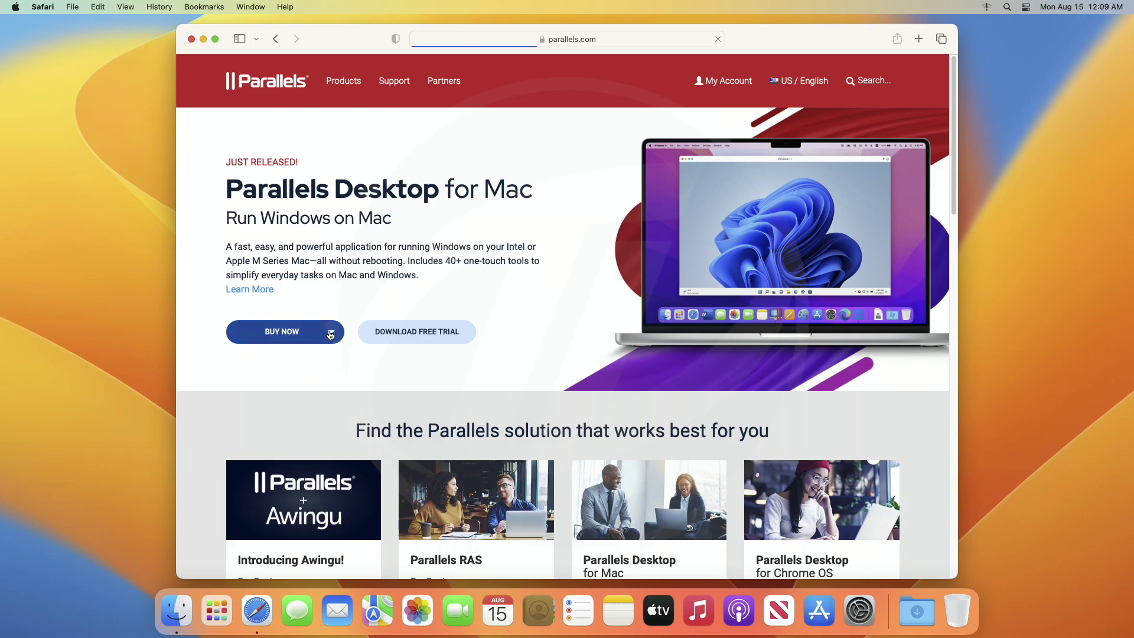
{"action": "left_click", "coordinate": [403, 326]}
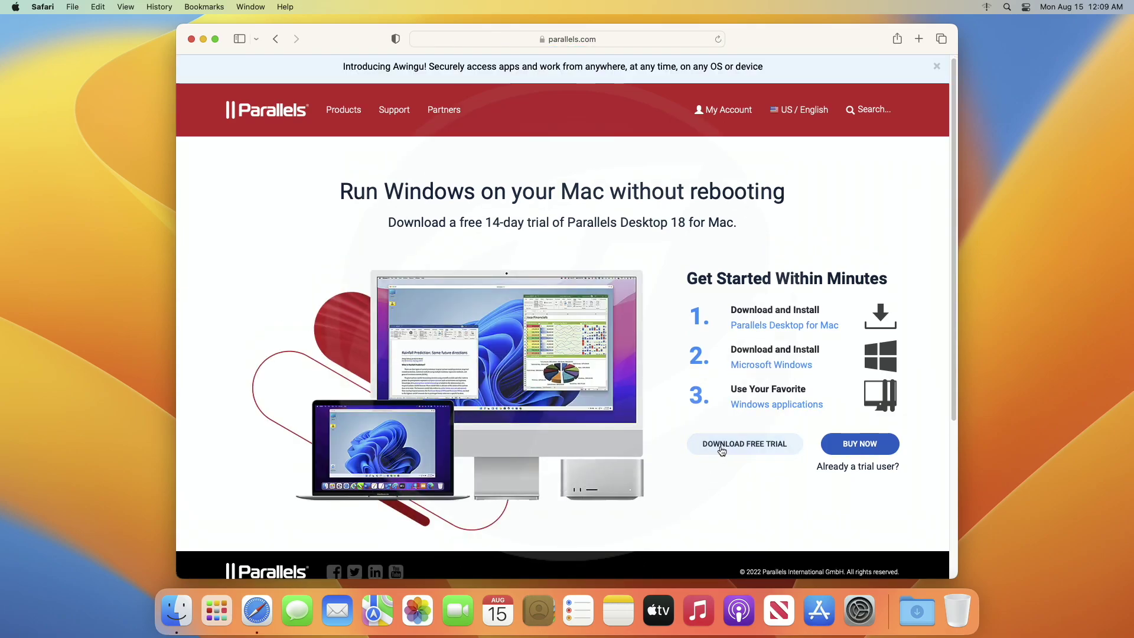
{"action": "left_click", "coordinate": [721, 448]}
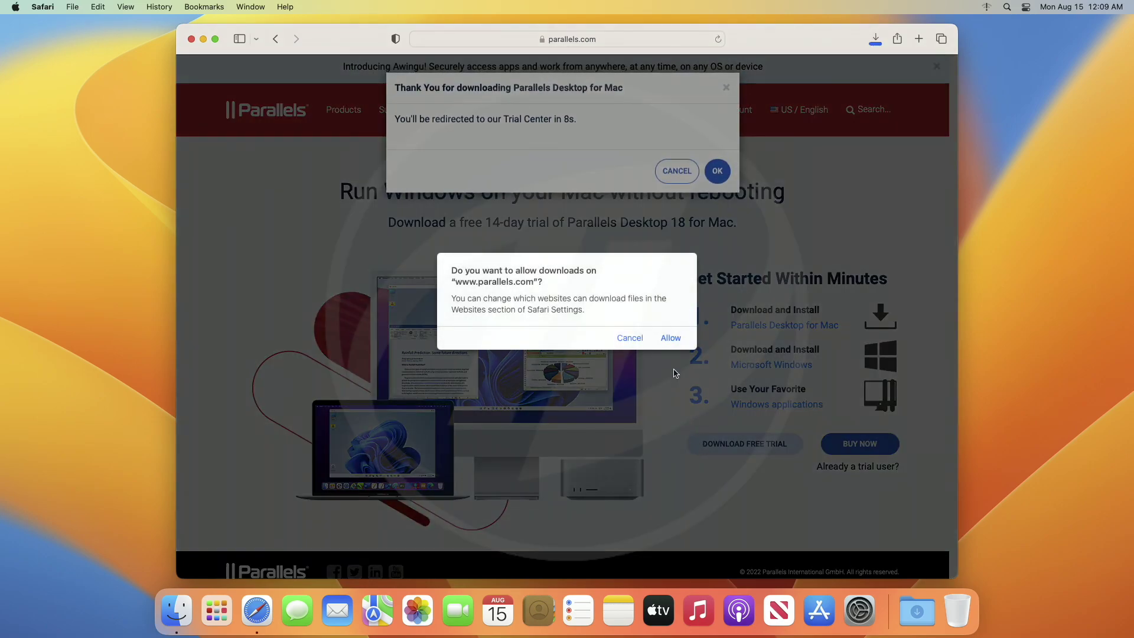
{"action": "left_click", "coordinate": [670, 338]}
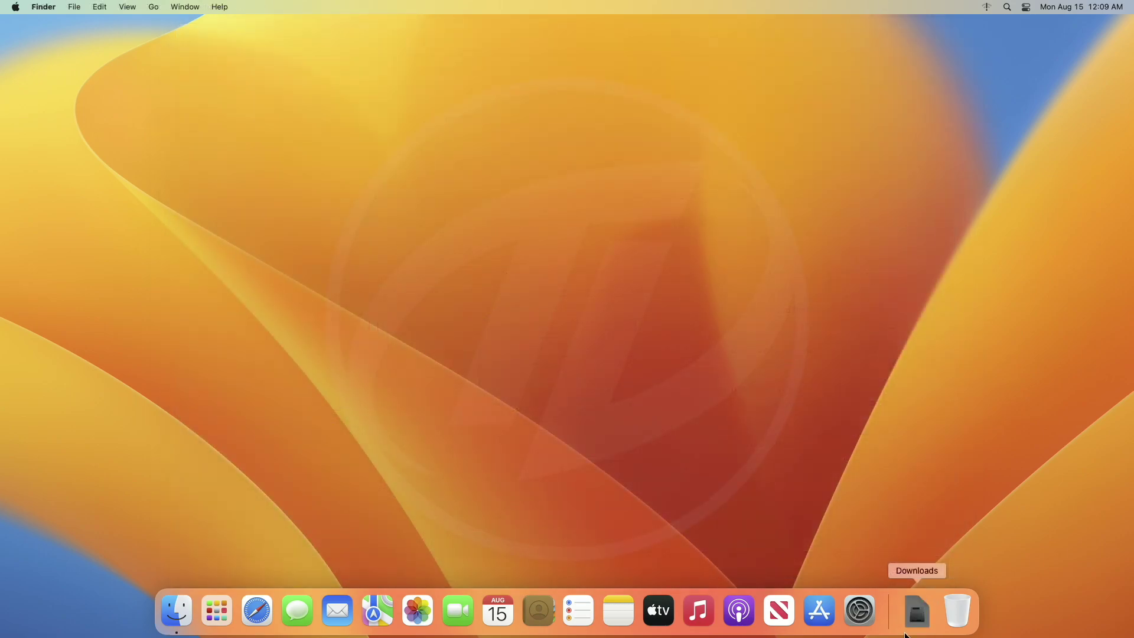
Run Install Parallels Desktop from the downloaded disk image, confirming the Gatekeeper prompt
{"action": "left_click", "coordinate": [917, 607]}
{"action": "left_click", "coordinate": [921, 568]}
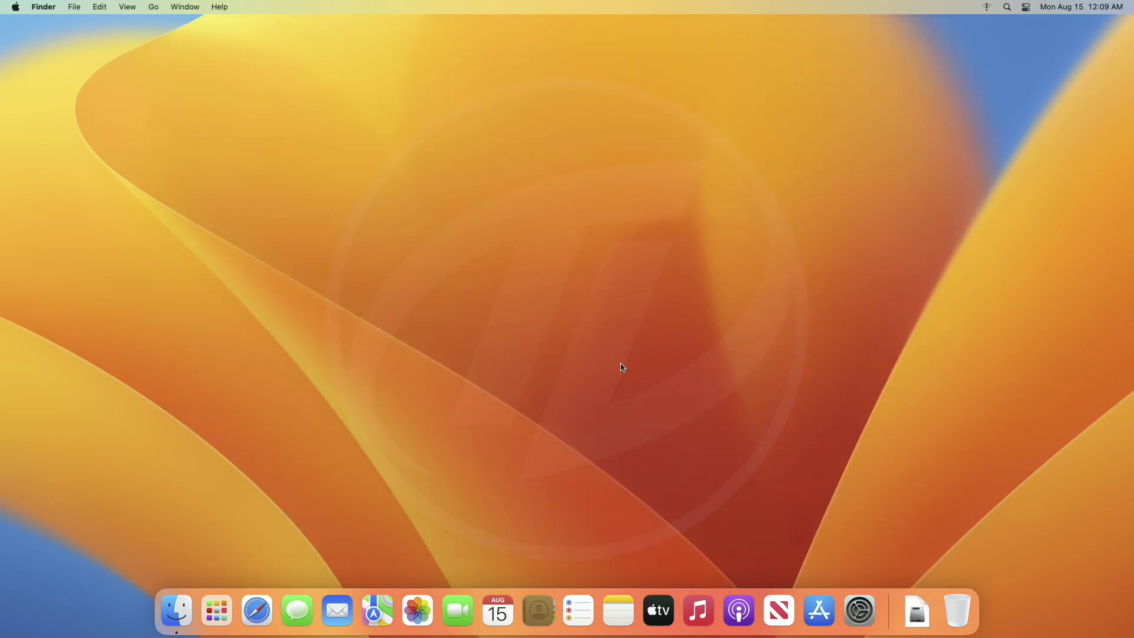
{"action": "double_click", "coordinate": [659, 322]}
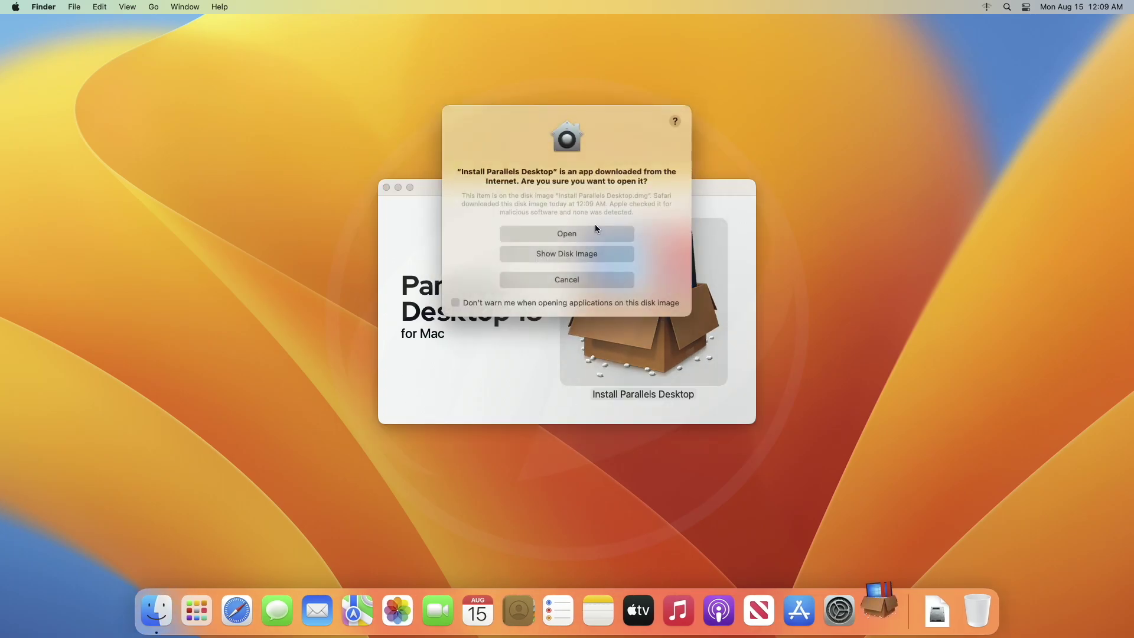
{"action": "left_click", "coordinate": [595, 230]}
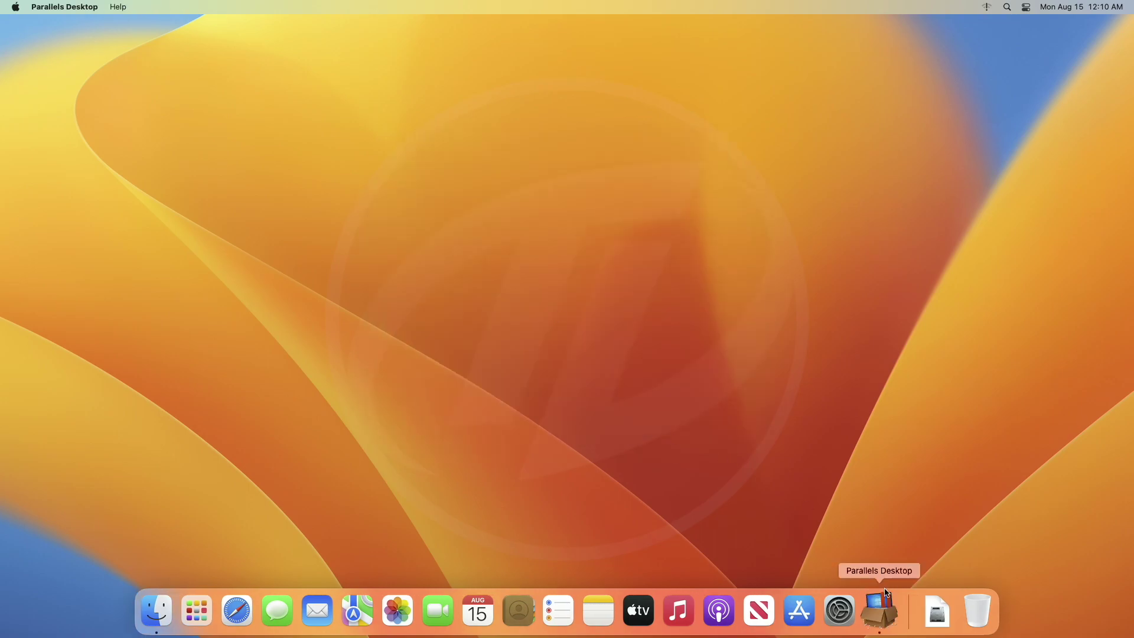
{"action": "type", "text": "••••"}
Authorize the Parallels Desktop installation with the Mac password
{"action": "key", "text": "Return"}
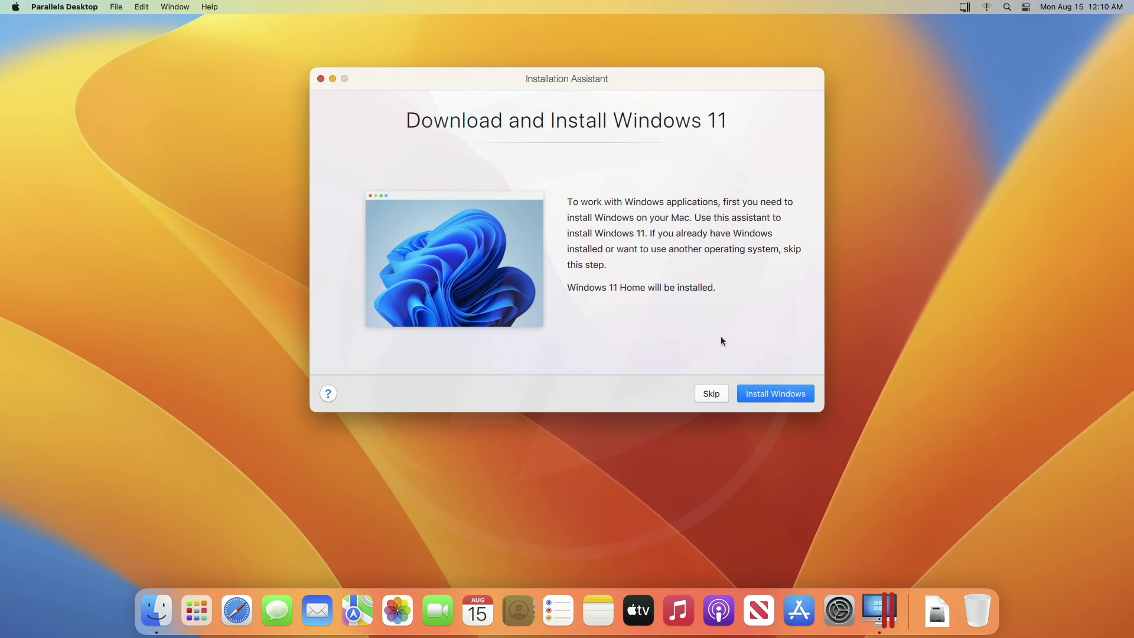
Start the Windows 11 download and install, granting the virtual machine camera access
{"action": "left_click", "coordinate": [778, 395]}
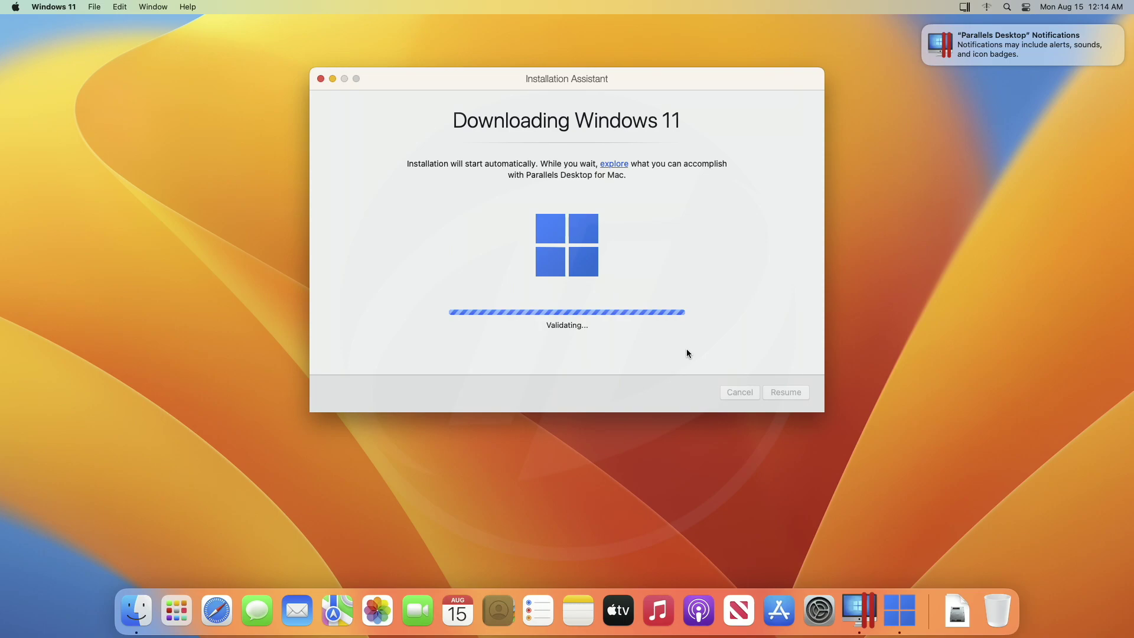
{"action": "left_click", "coordinate": [614, 245]}
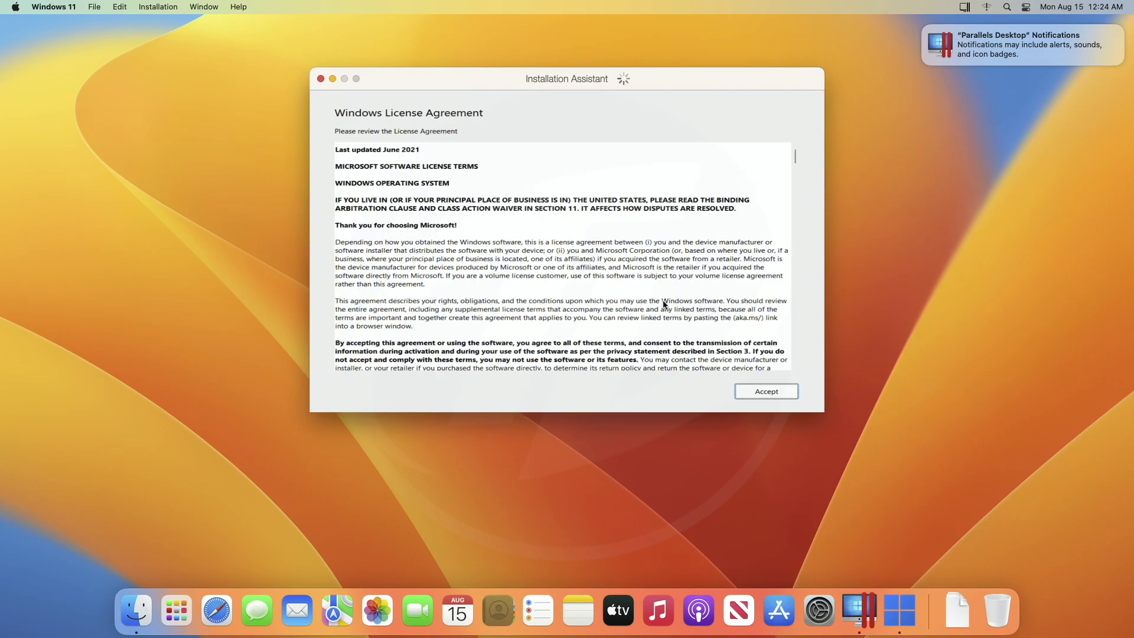
Dismiss the Installation Complete overlay to reach the Windows license agreement
{"action": "left_click", "coordinate": [576, 330]}
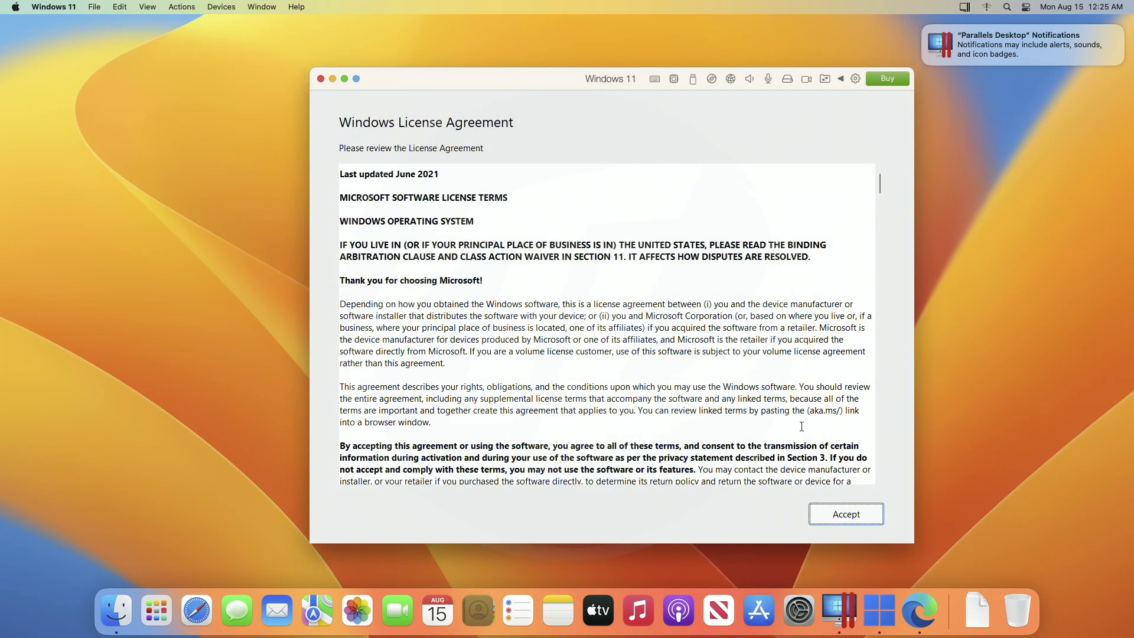
{"action": "scroll", "coordinate": [753, 434], "scroll_direction": "down", "scroll_amount": 10}
{"action": "scroll", "coordinate": [797, 436], "scroll_direction": "up", "scroll_amount": 10}
Accept the Windows license, close the success page in Edge, and refresh the desktop
{"action": "left_click", "coordinate": [842, 513]}
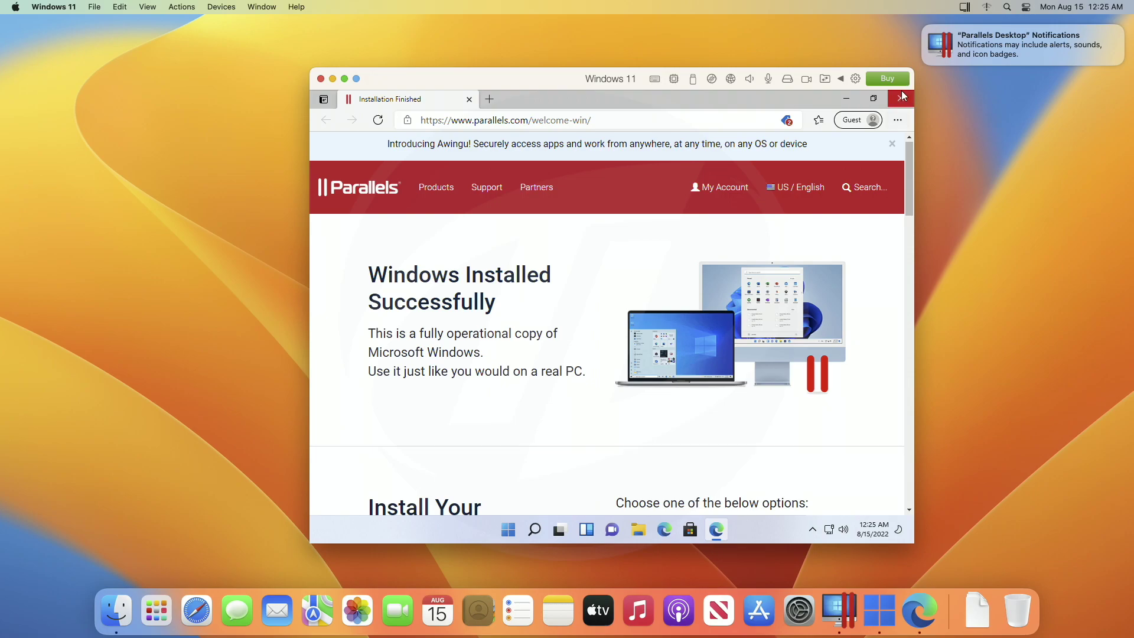
{"action": "left_click", "coordinate": [900, 101]}
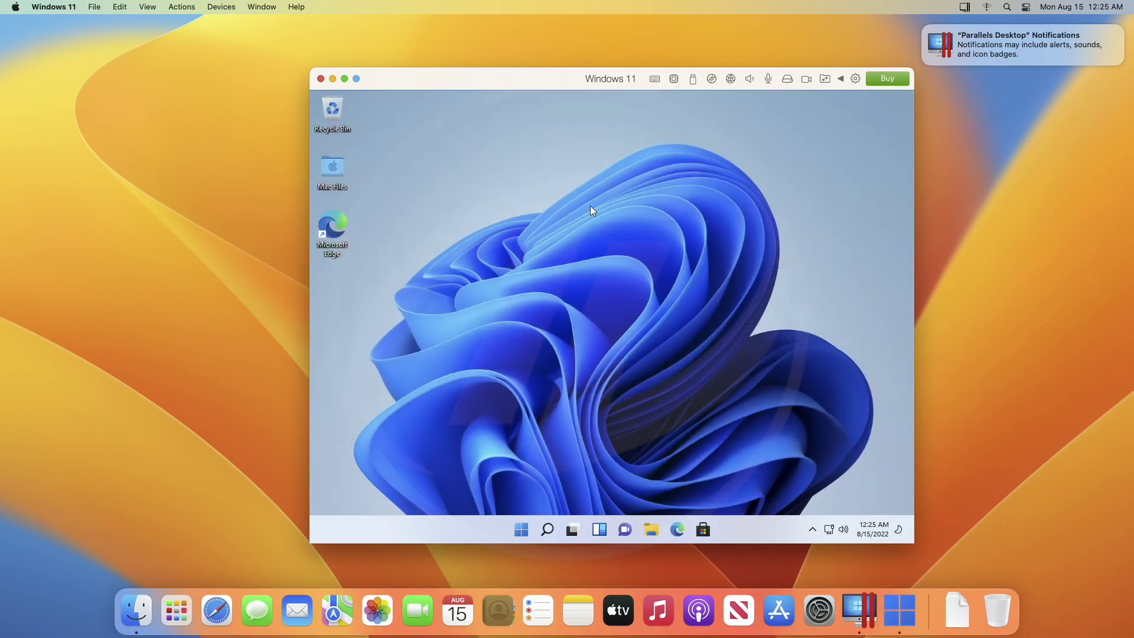
{"action": "right_click", "coordinate": [606, 230]}
{"action": "left_click", "coordinate": [611, 260]}
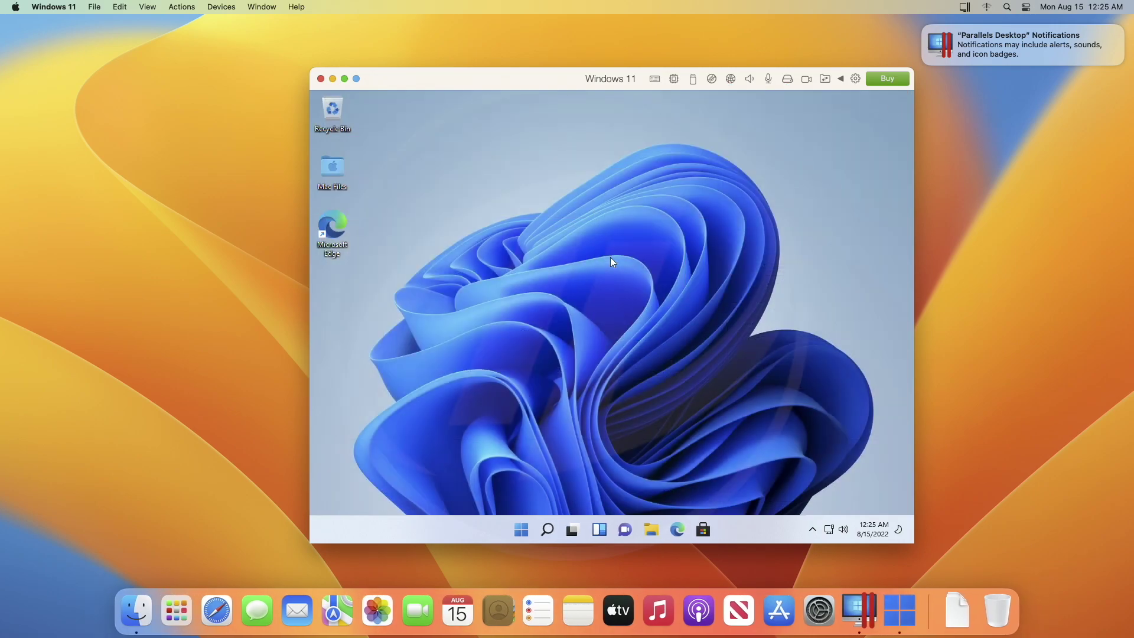